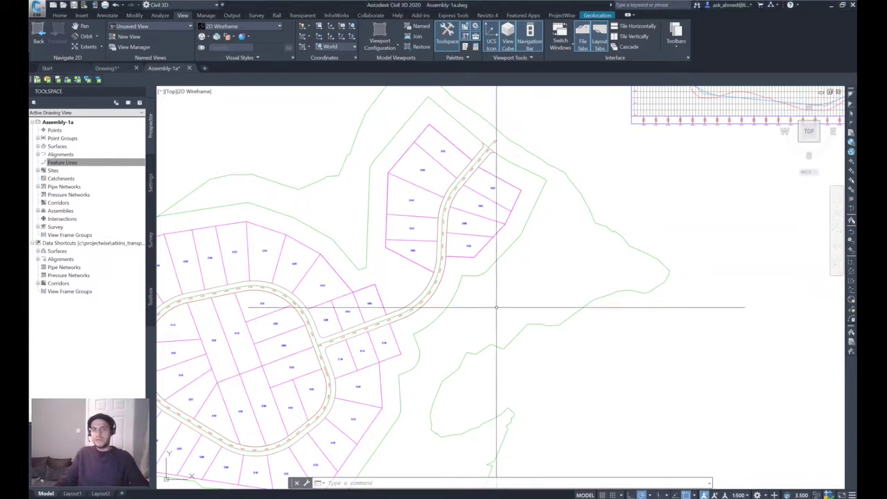
Read First Street's station and offset tooltip at a plan point, then show the Analyze tools
left_click(498, 306)
left_click(510, 304)
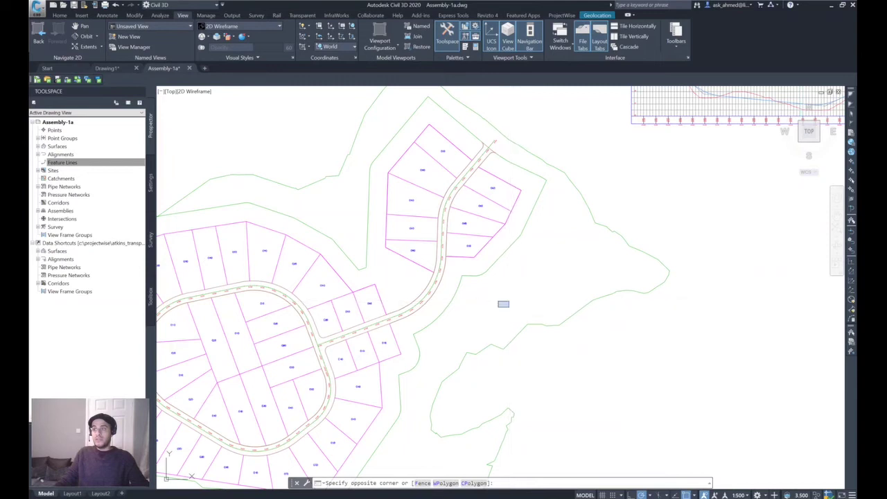
mouse_move(503, 296)
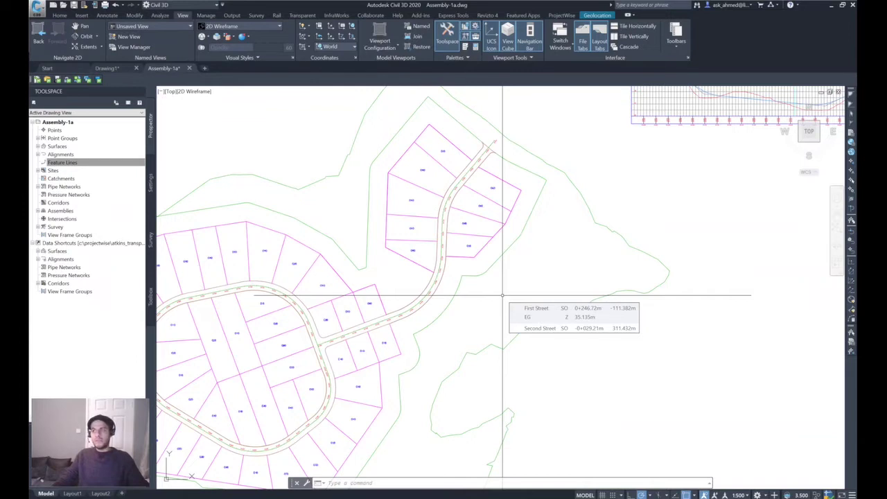
left_click(160, 15)
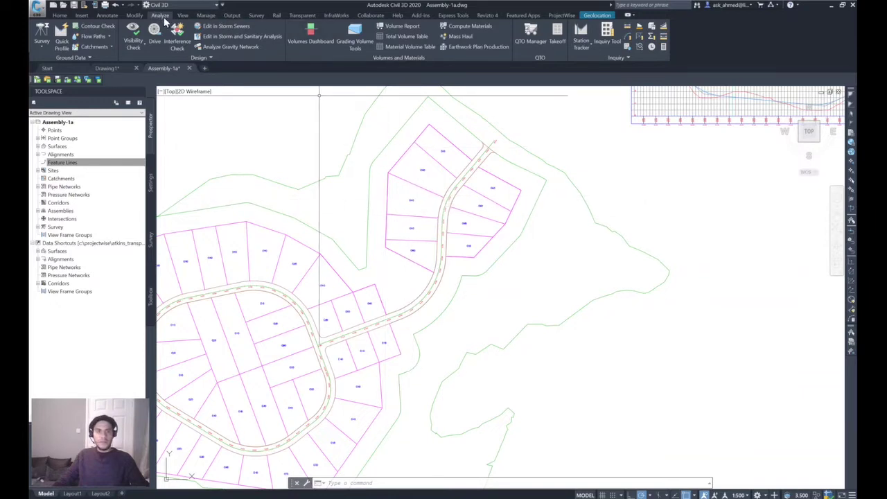
Start a Surface Elevation and Grade at Point inquiry on the EG surface
left_click(608, 41)
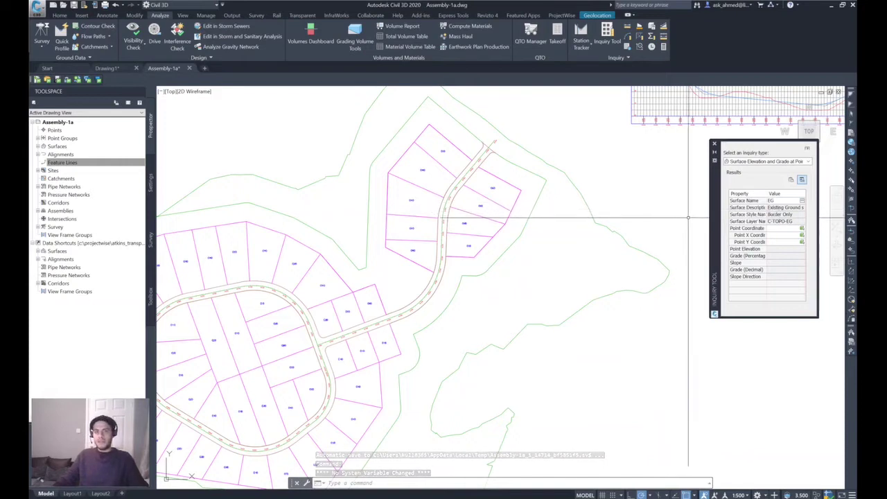
left_click(783, 162)
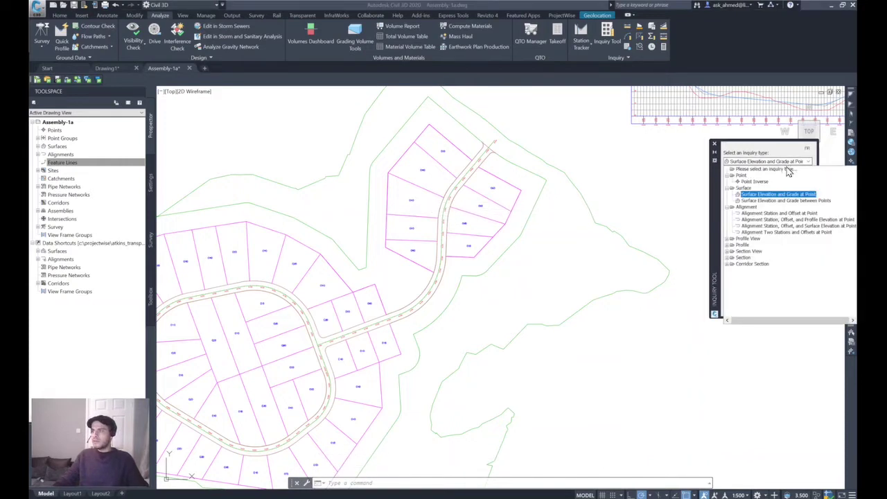
left_click(778, 199)
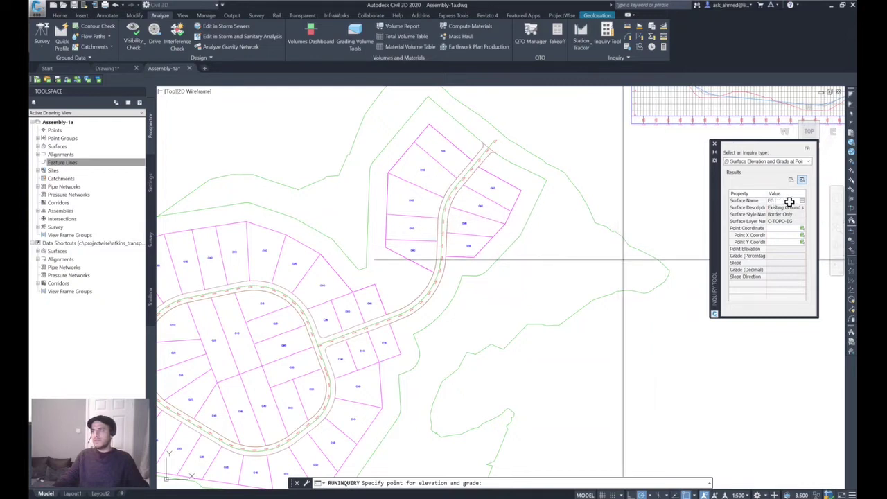
key("Return")
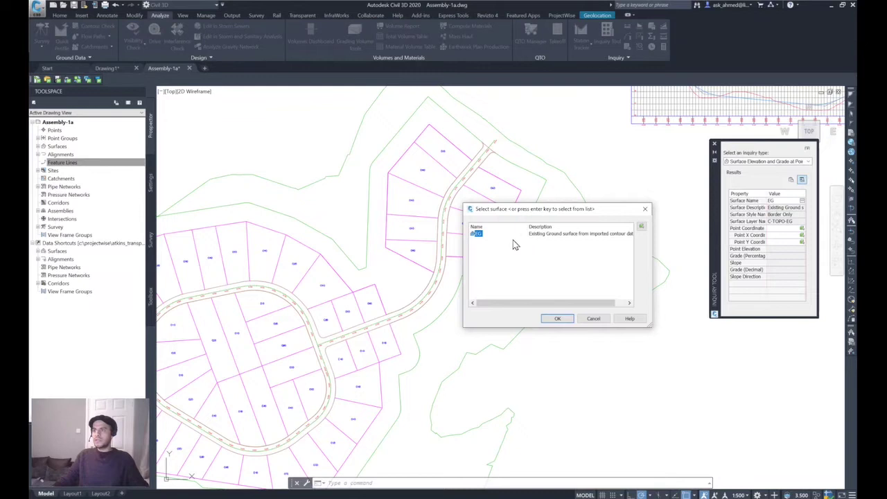
left_click(557, 319)
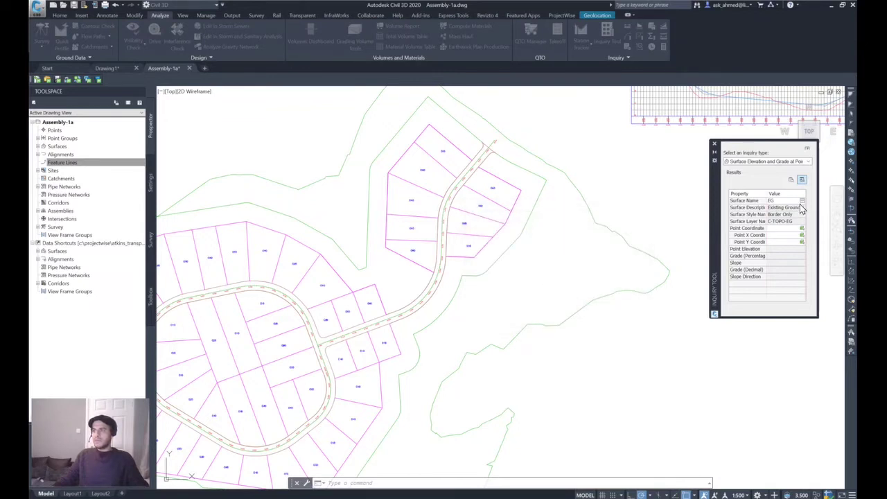
Query EG at three points; the last reads 35.772m elevation at 8.10% grade
left_click(797, 169)
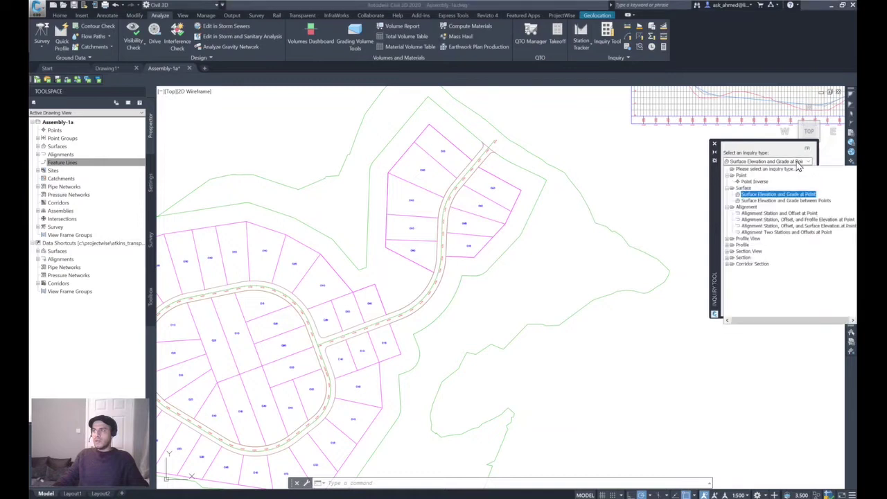
left_click(771, 200)
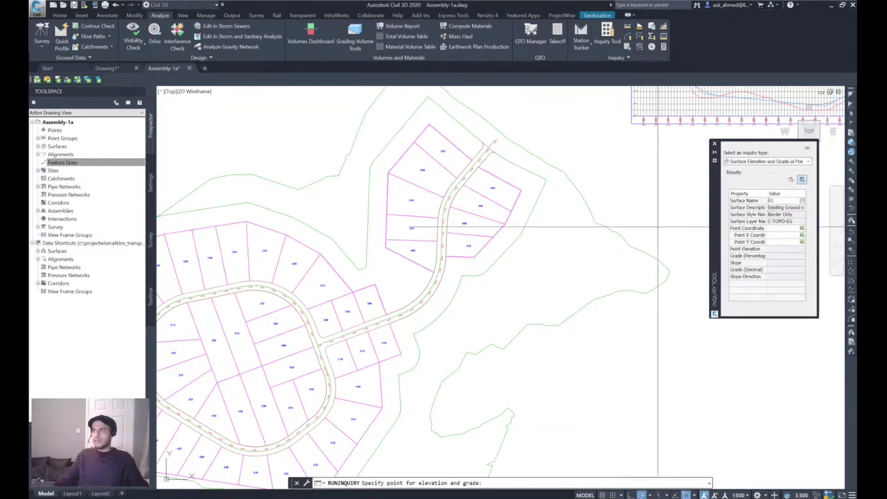
left_click(525, 281)
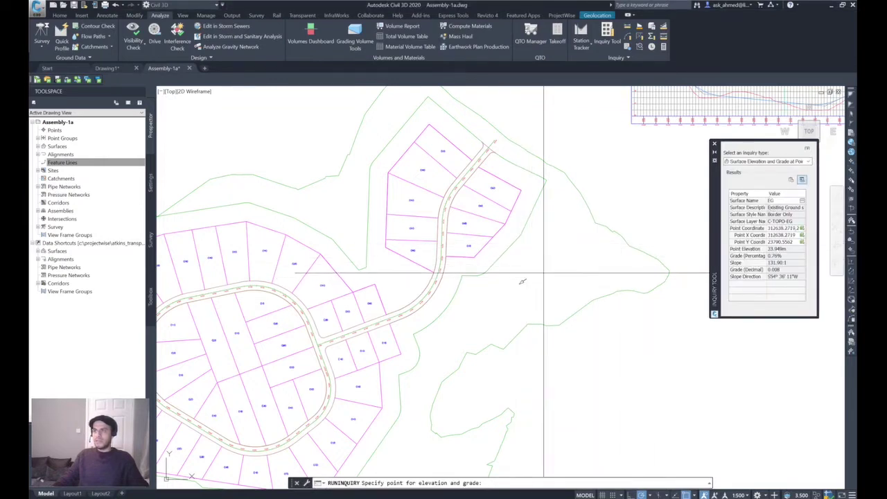
left_click(569, 258)
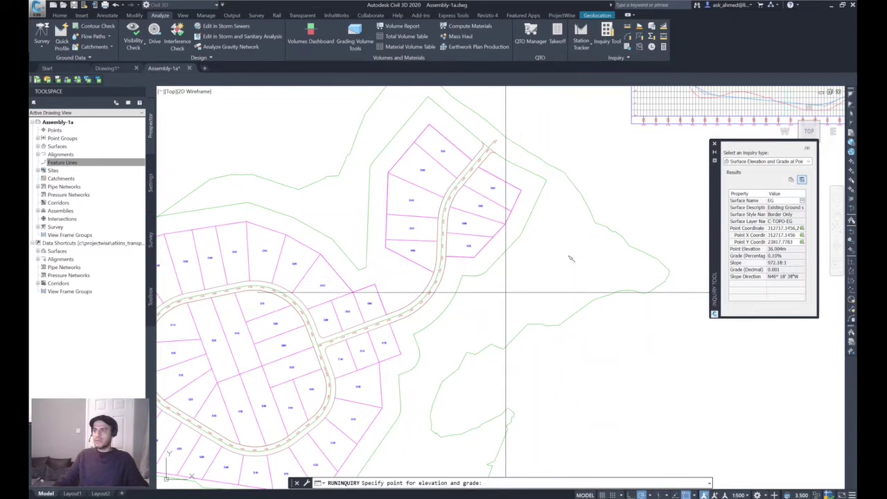
left_click(502, 294)
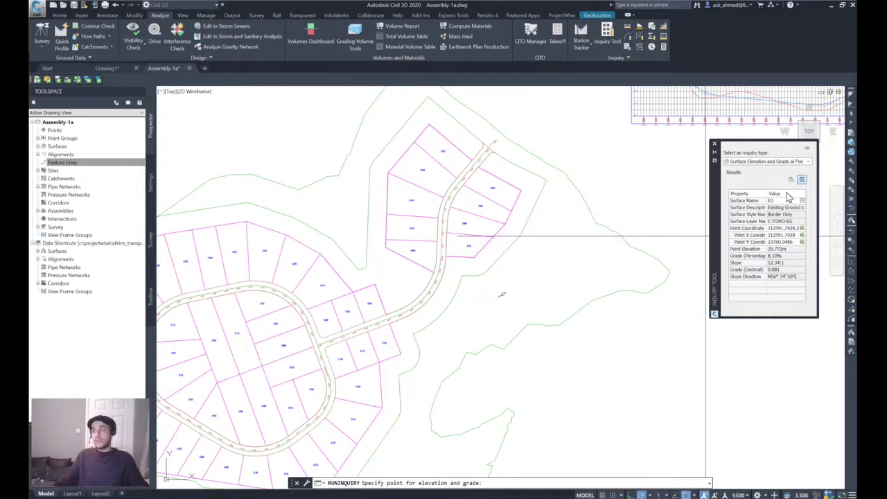
left_click(802, 163)
Run an Alignment Station and Offset inquiry on First Street, reading station 0+271.47m, offset -58.600m
left_click(762, 213)
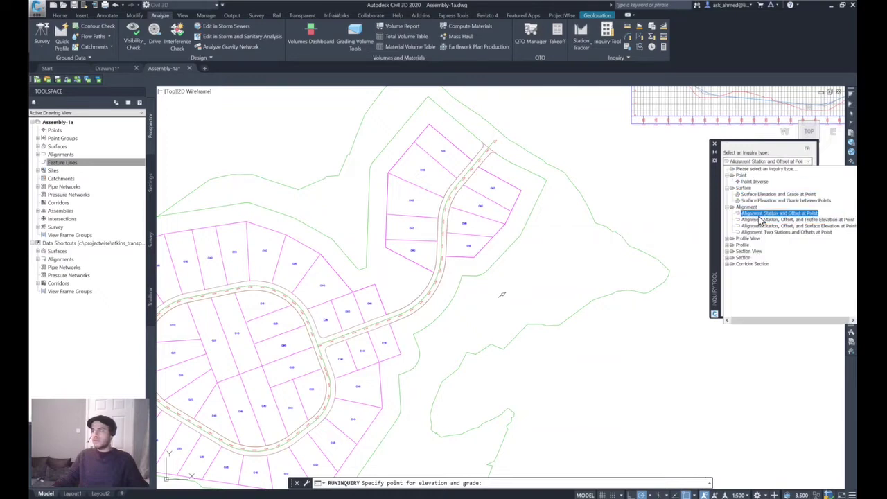
left_click(778, 214)
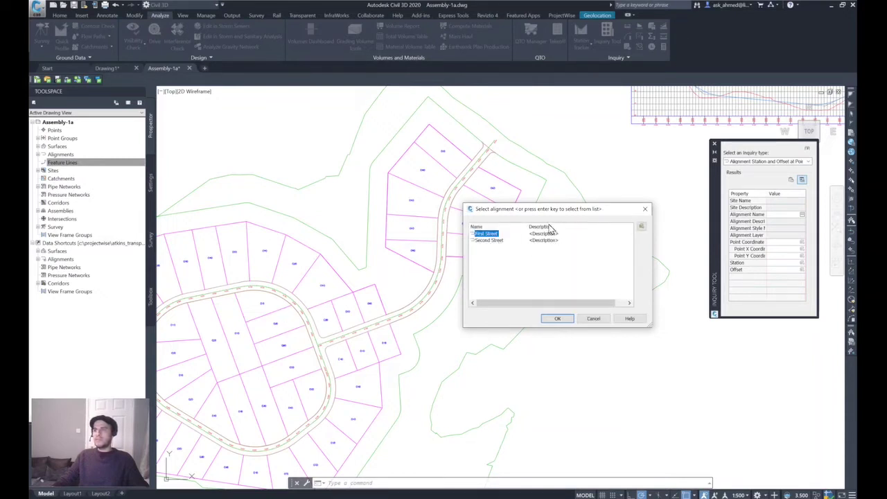
left_click_drag(525, 219, 511, 215)
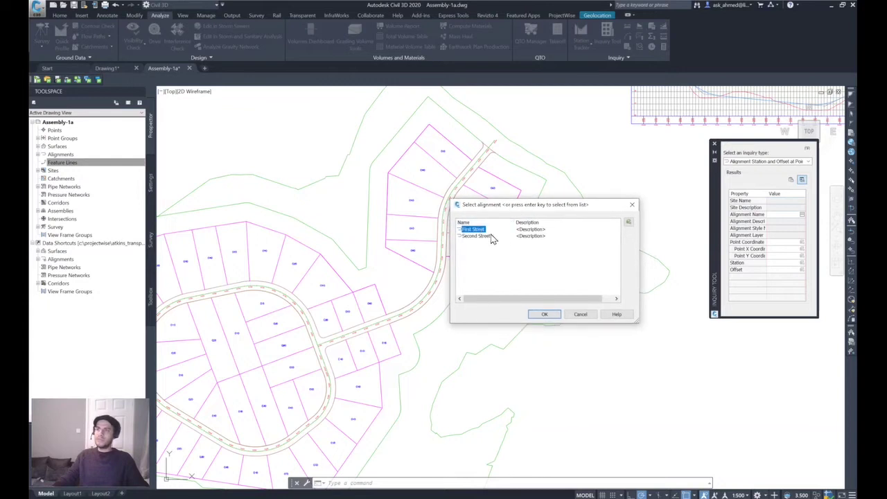
left_click(543, 316)
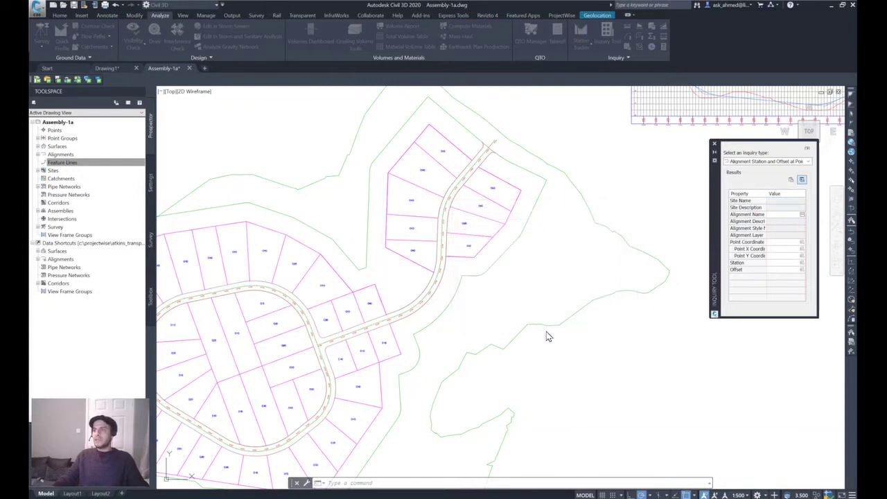
left_click(406, 292)
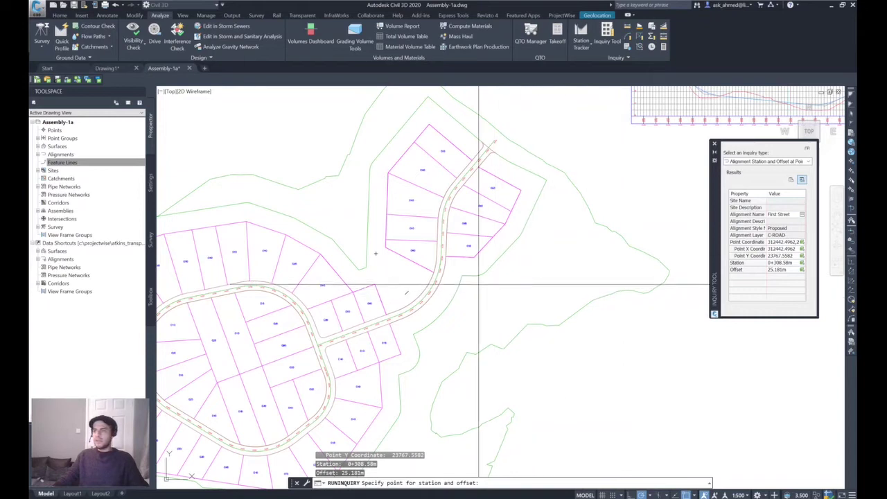
left_click(460, 306)
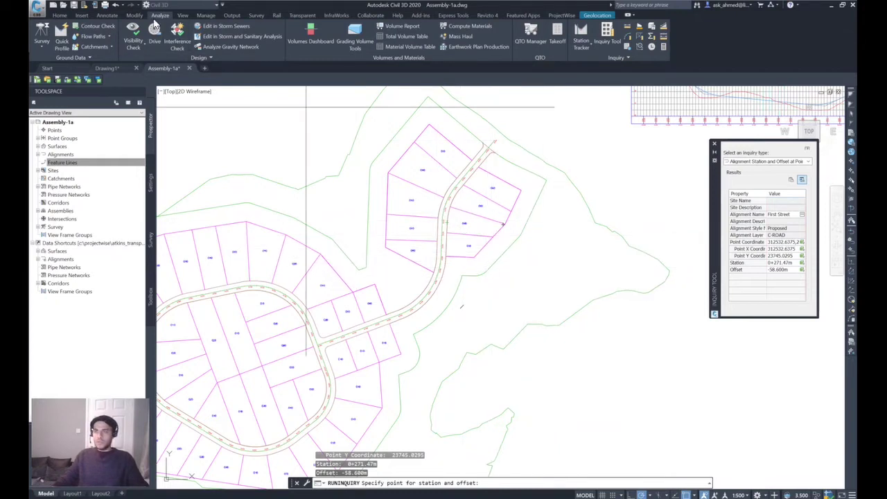
left_click(183, 15)
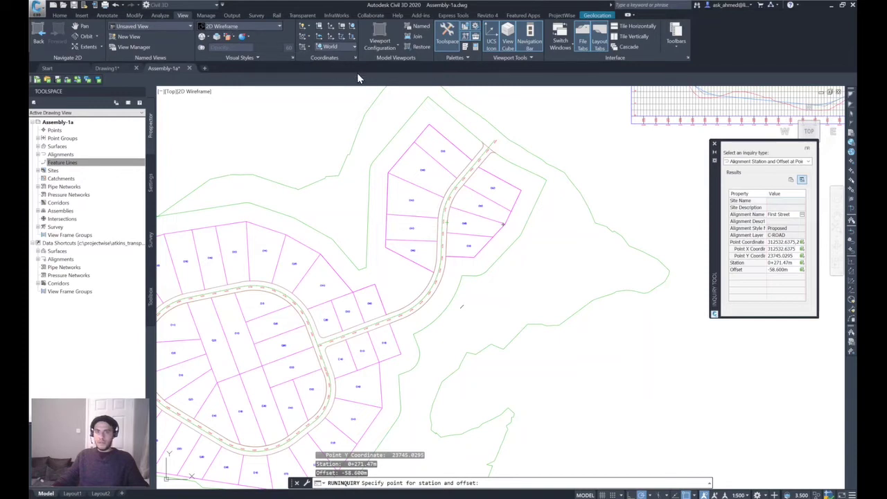
Split the drawing into Two: Horizontal viewports and centre the lots and road in the top one
left_click(388, 48)
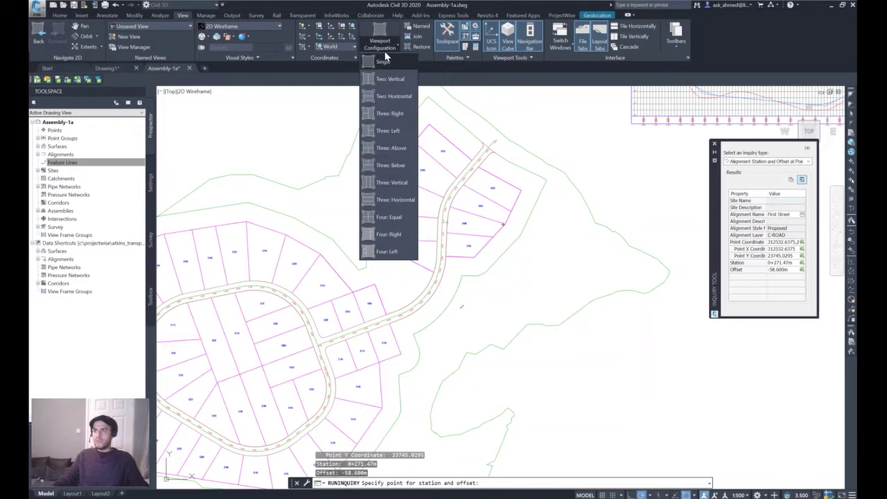
left_click(390, 100)
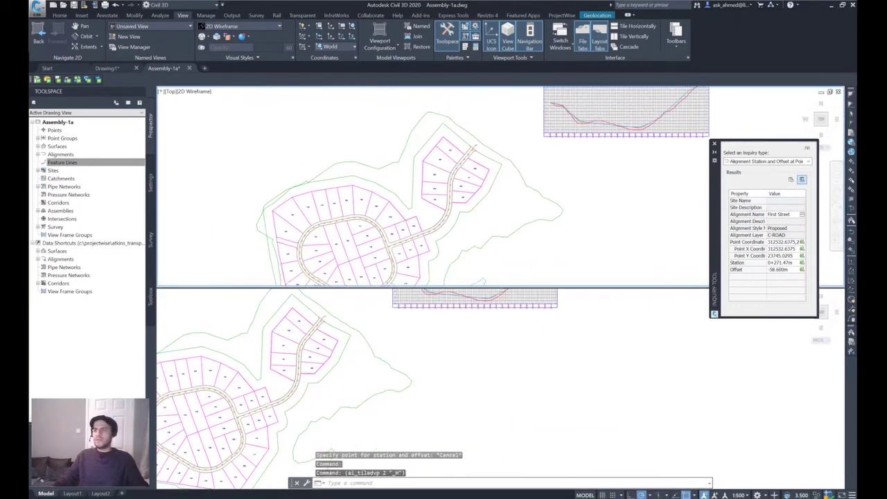
scroll(423, 218, "up", 3)
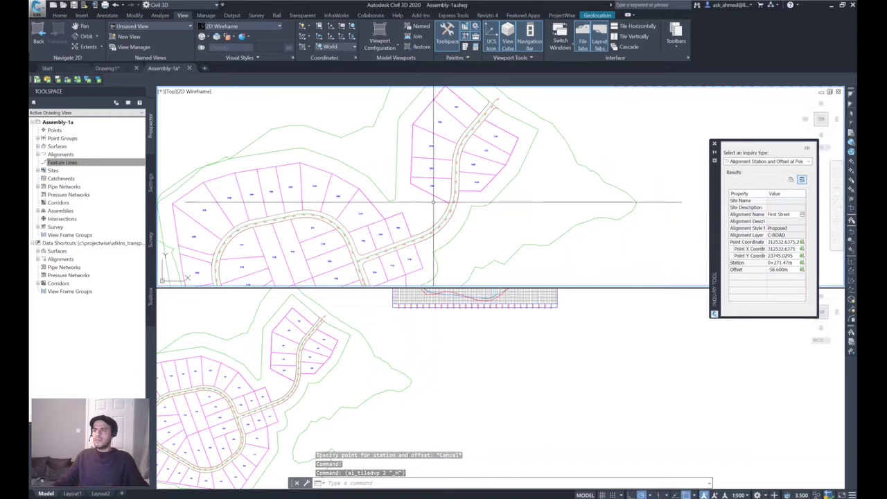
middle_click_drag(422, 219, 435, 232)
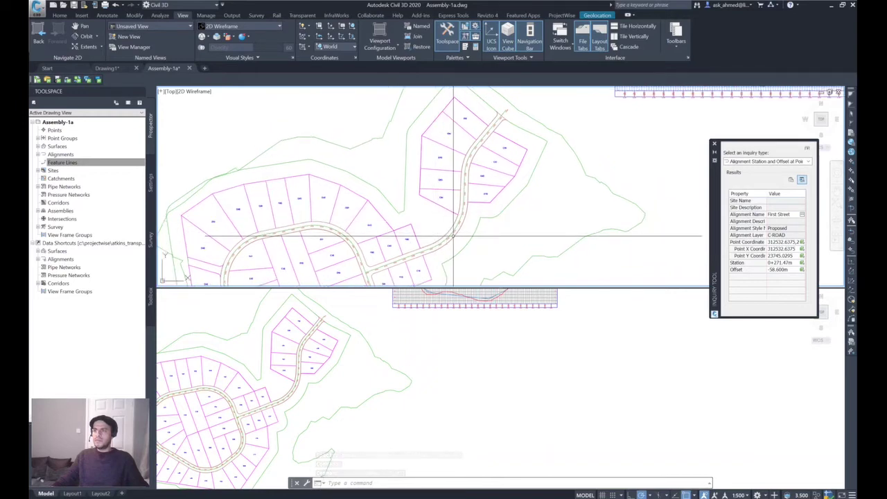
Zoom and pan the lower viewport onto the First Street profile grid
left_click(463, 342)
middle_click_drag(464, 343, 460, 350)
scroll(460, 350, "up", 4)
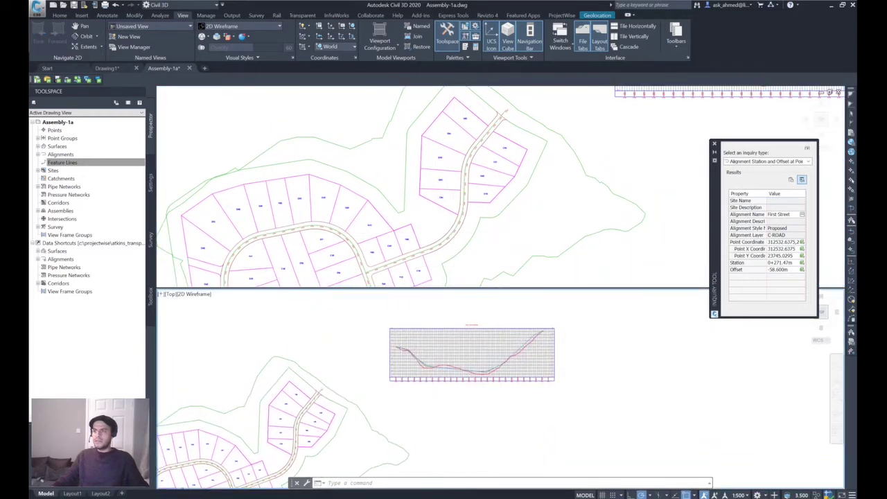
scroll(460, 381, "down", 1)
middle_click_drag(459, 381, 433, 366)
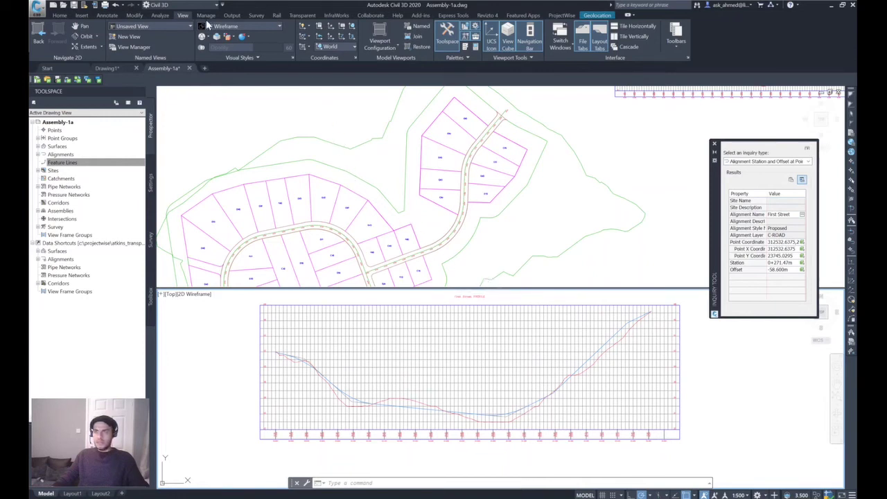
left_click(160, 16)
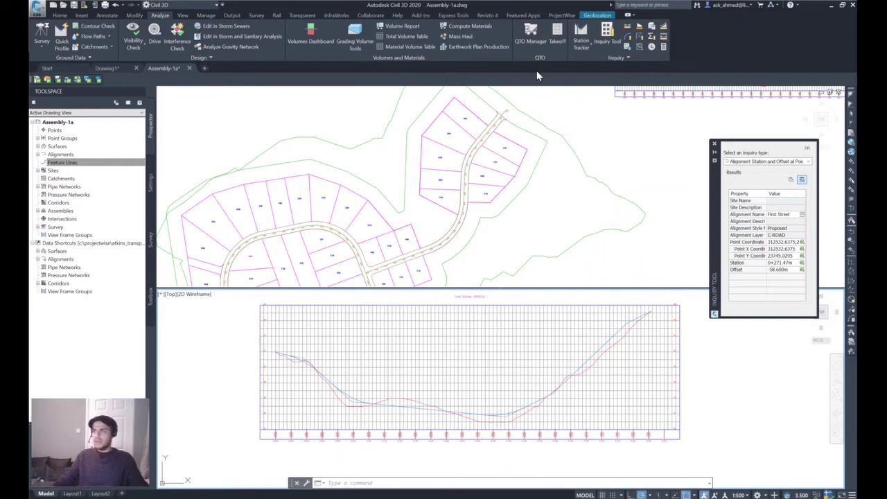
Set Station Tracker to All Viewports, then activate the plan and profile viewports to track stations
left_click(584, 46)
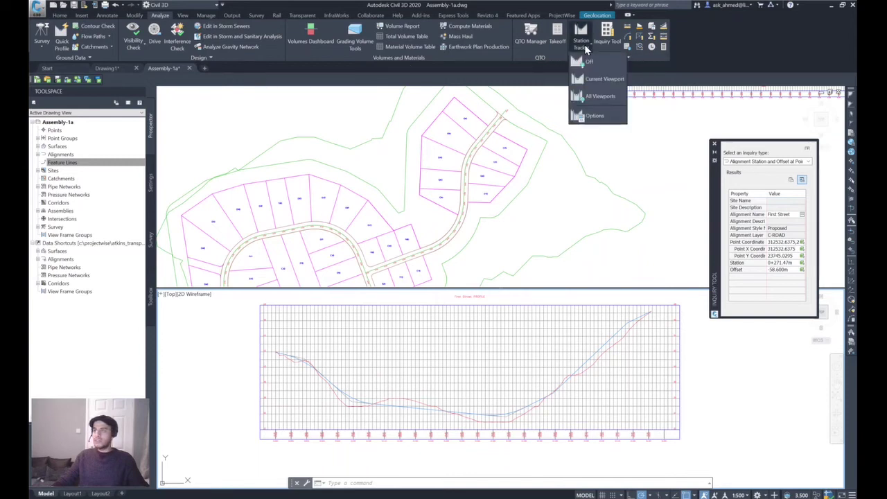
left_click(599, 98)
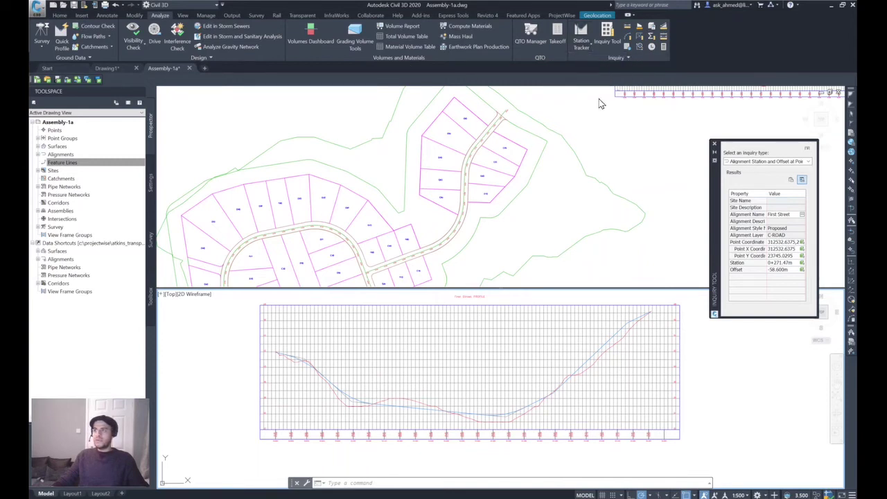
left_click(508, 243)
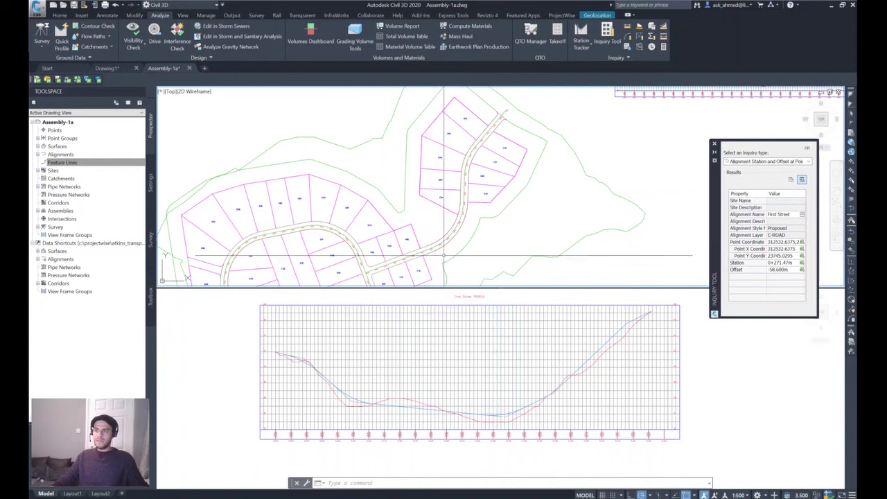
left_click(478, 354)
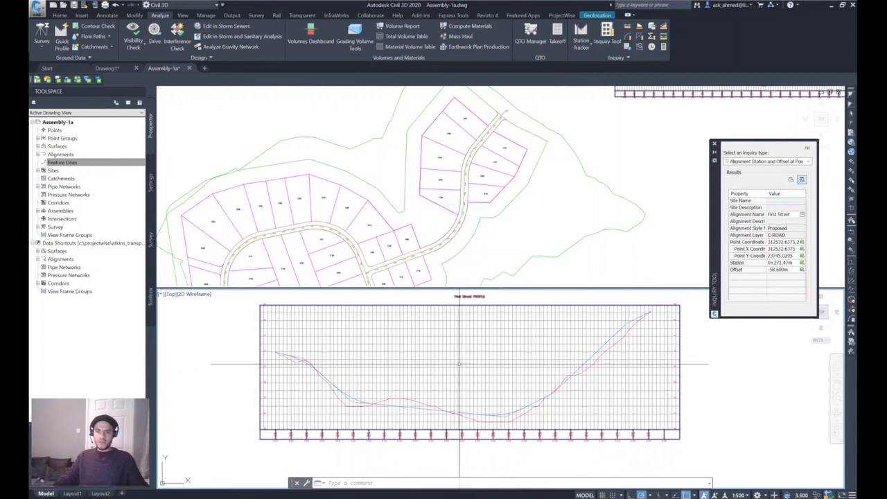
mouse_move(480, 358)
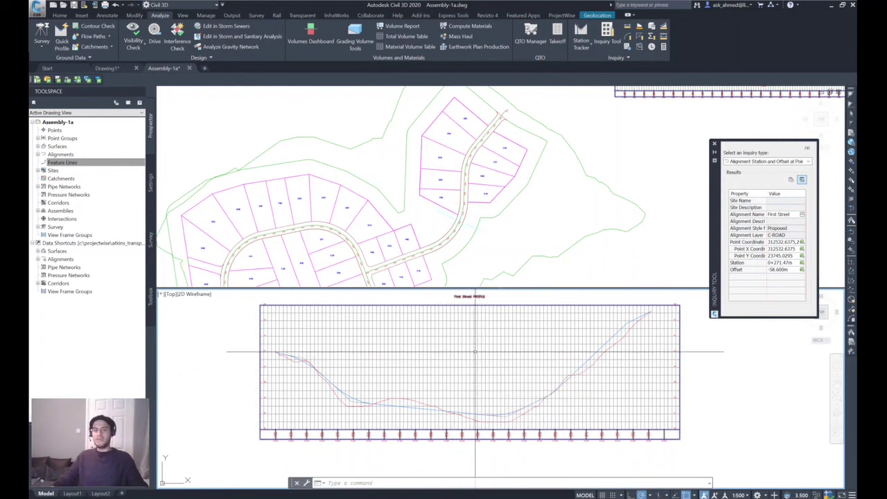